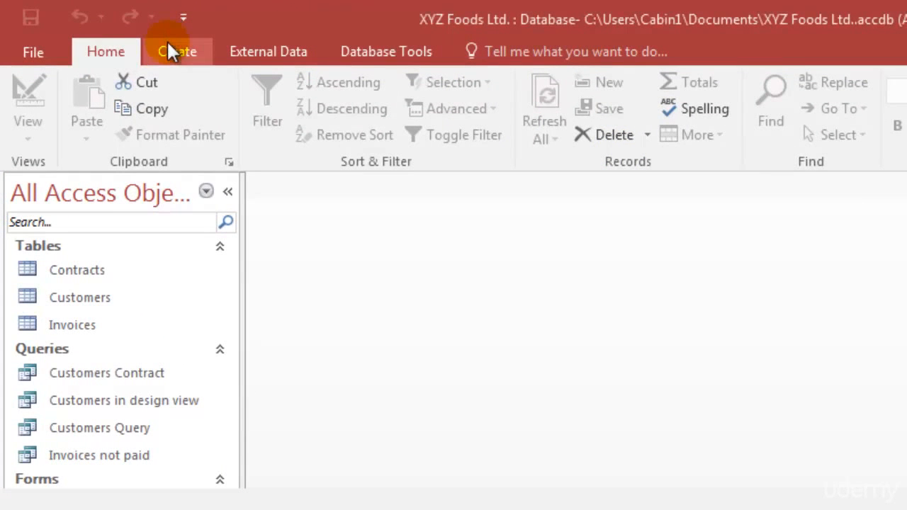
- Start a Report Wizard report on the Customers table with the fields Customer ID, Customer Name, City and Phone
click(170, 50)
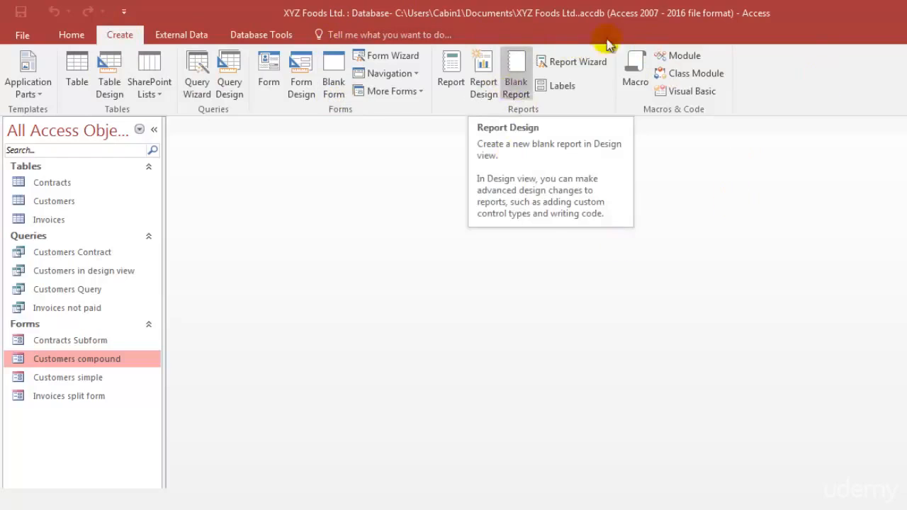
click(577, 63)
drag(623, 114, 634, 170)
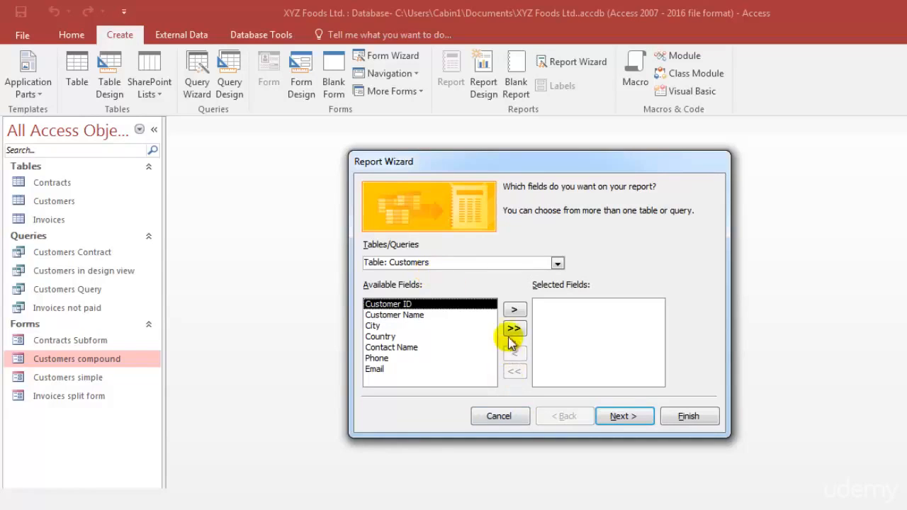
click(513, 310)
click(513, 310)
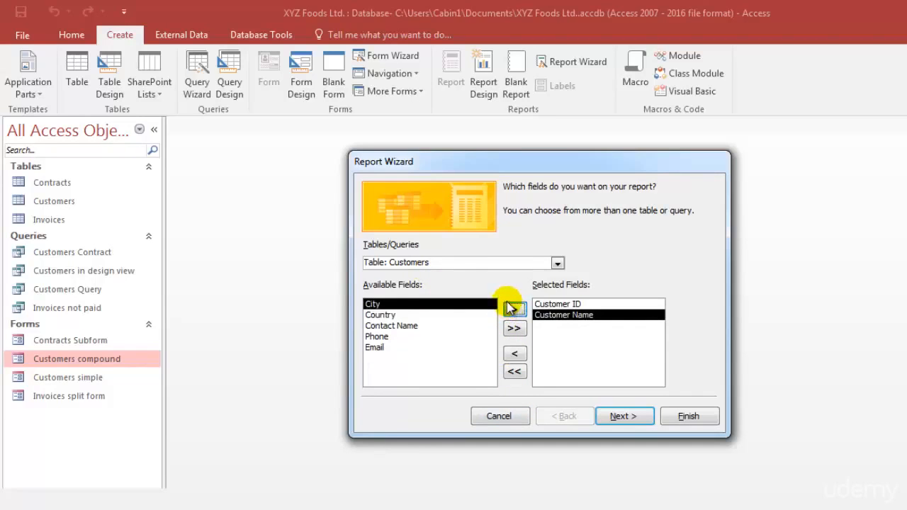
click(513, 310)
click(427, 326)
click(514, 311)
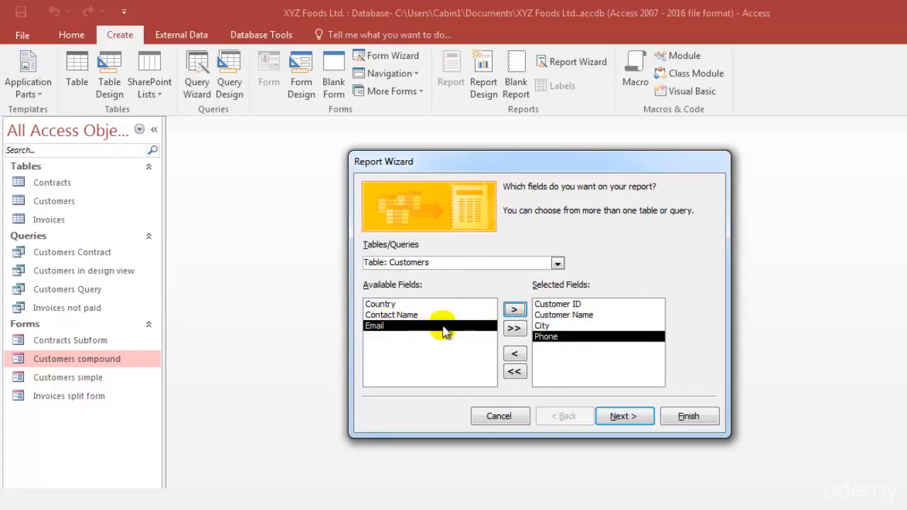
click(621, 417)
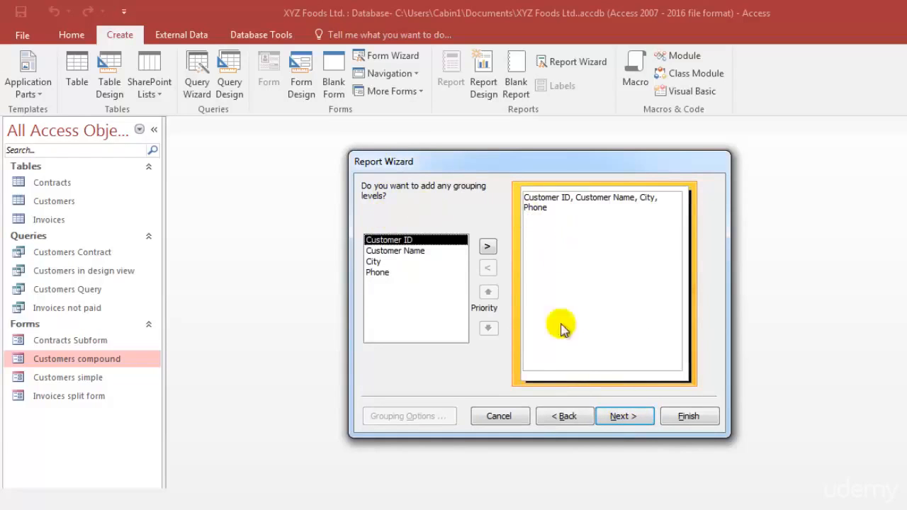
- Skip adding grouping levels and sort the report's records by Customer Name in ascending order
click(626, 418)
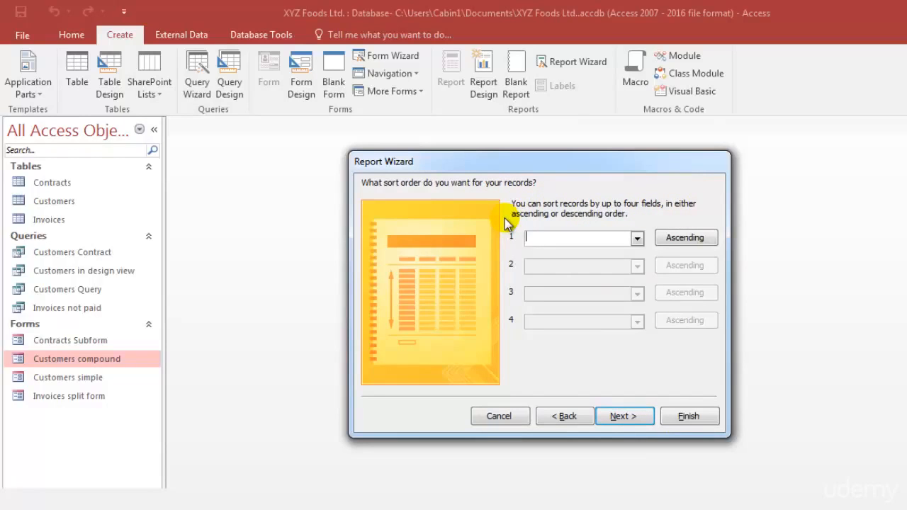
click(637, 238)
click(605, 278)
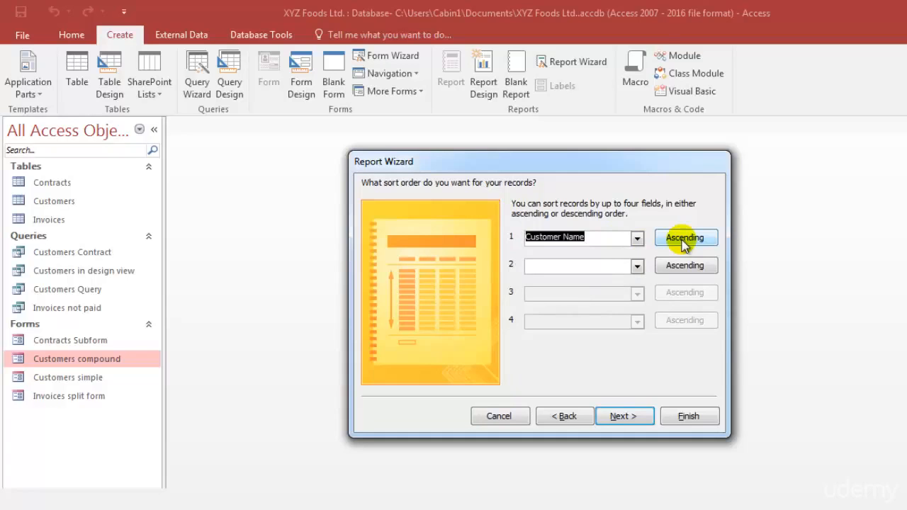
click(619, 417)
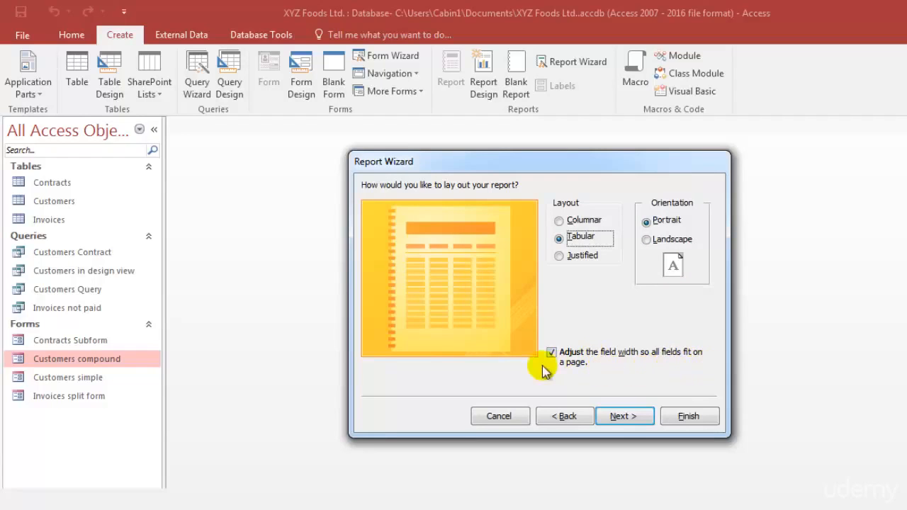
- Keep the tabular portrait layout, title the report "Customers report" and finish the wizard with the report preview
click(642, 421)
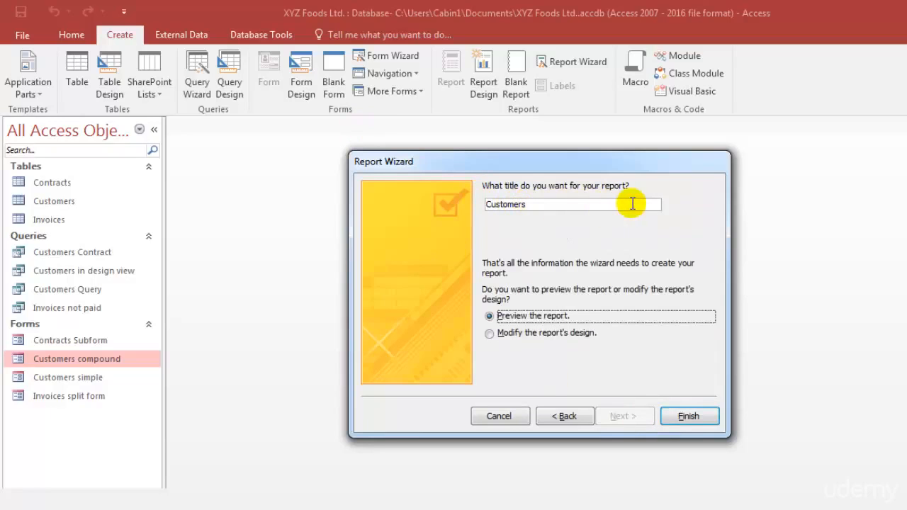
click(567, 205)
text(rep)
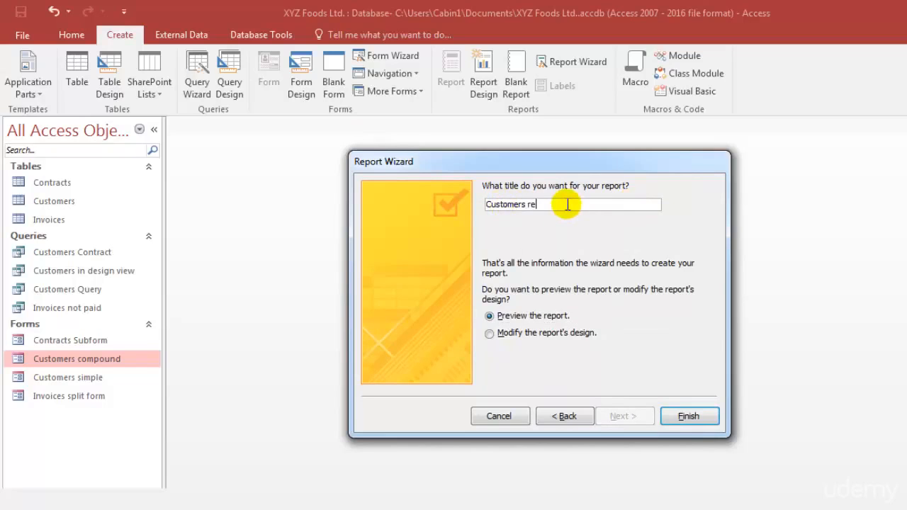
key(BackSpace)
text(port)
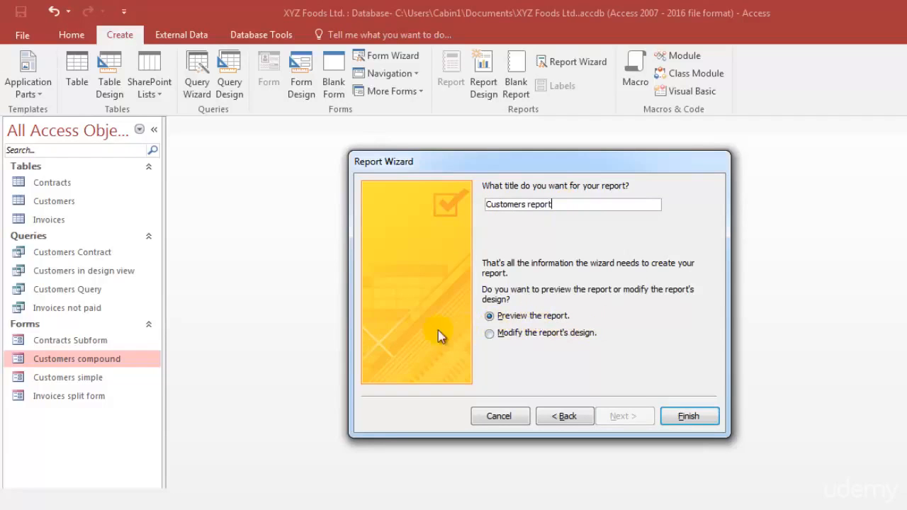
click(688, 415)
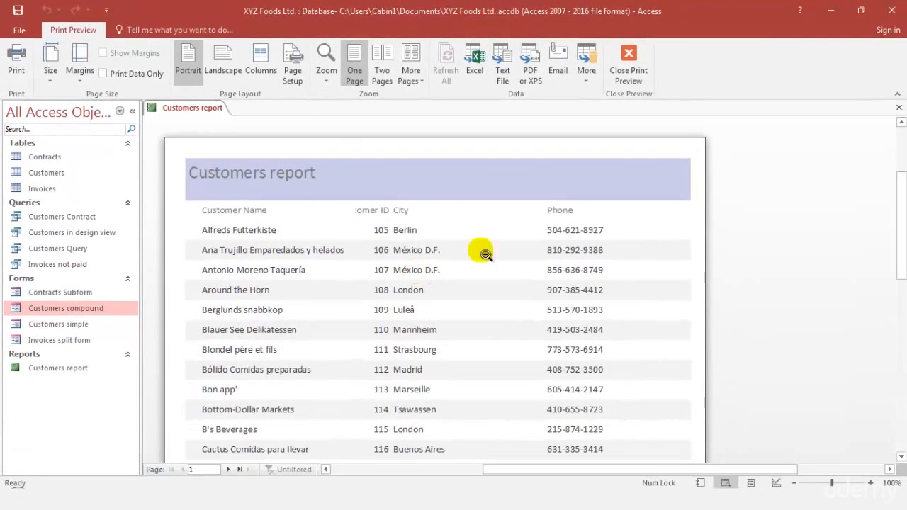
- Look through the pages of the previewed Customers report, including the page footers, and return to the first page
scroll(432, 298, down, 1)
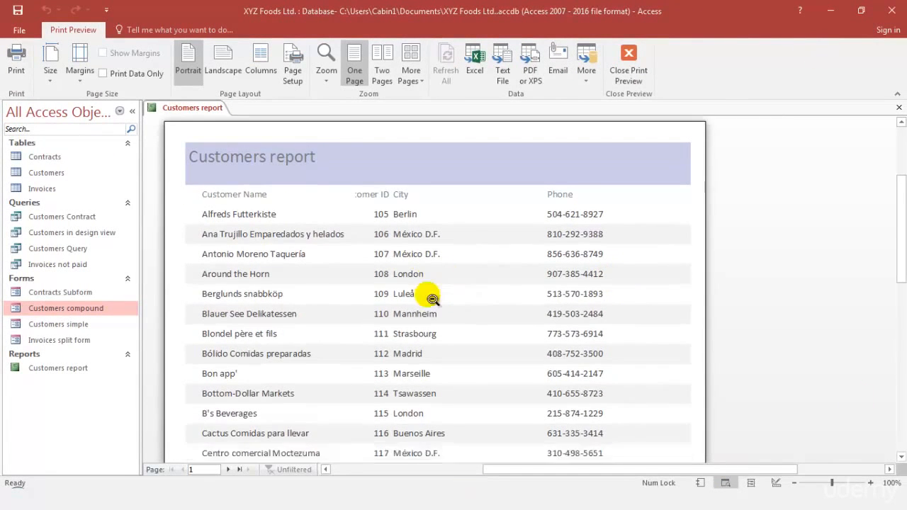
scroll(432, 299, down, 10)
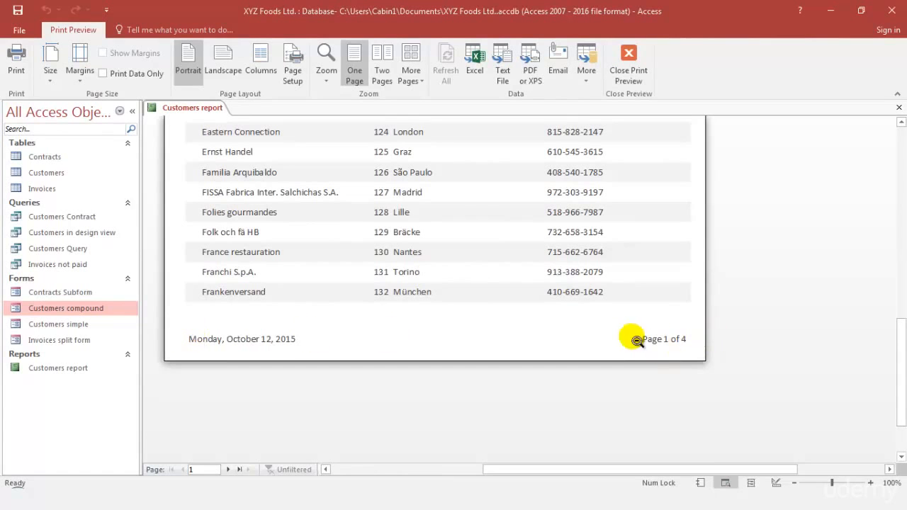
click(229, 469)
click(231, 469)
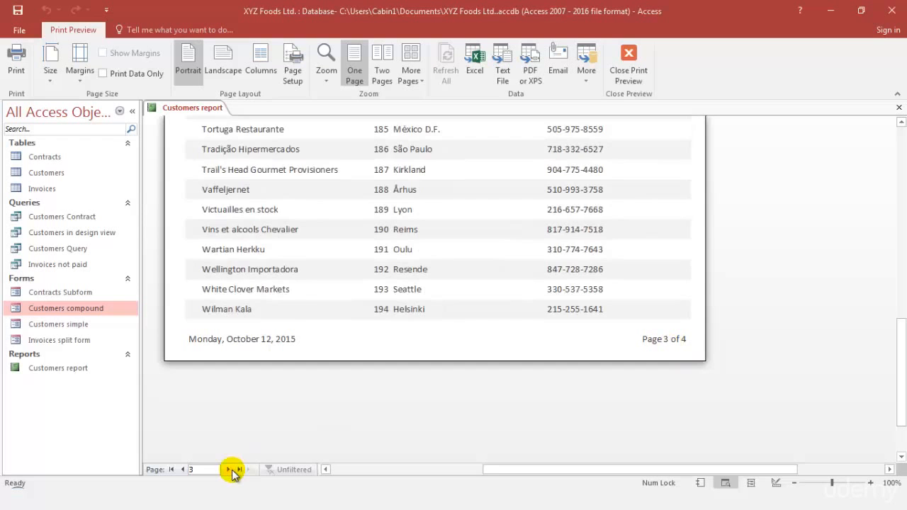
click(231, 470)
click(170, 470)
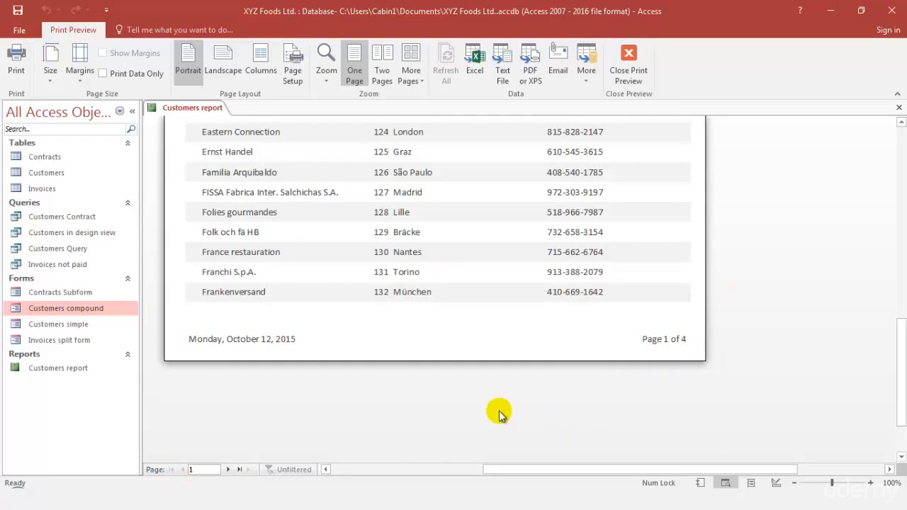
scroll(502, 413, up, 8)
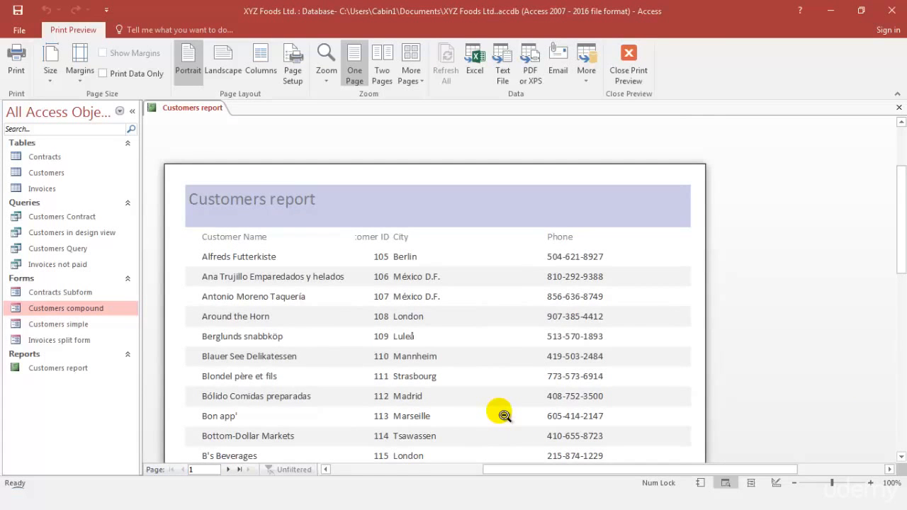
scroll(502, 413, down, 8)
scroll(502, 414, up, 4)
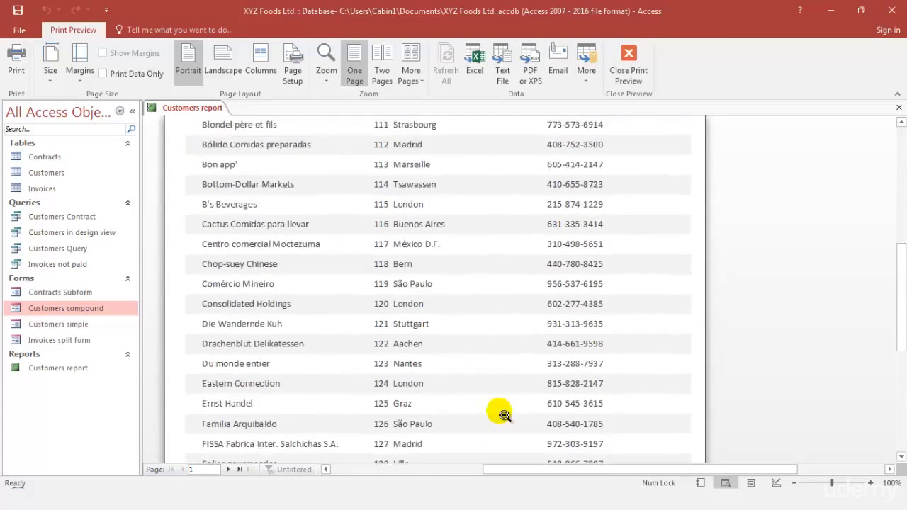
scroll(502, 414, up, 4)
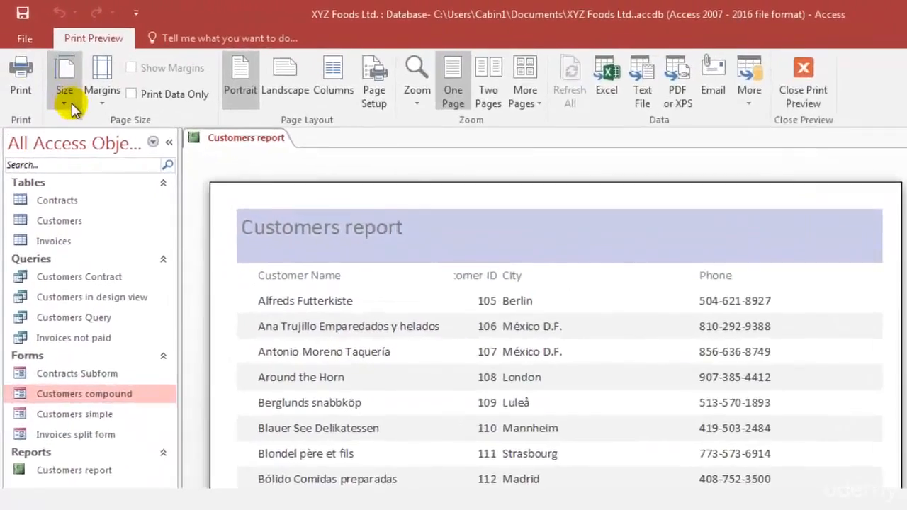
- Check the report's page size and margin options, and try landscape orientation before switching back to portrait
click(73, 106)
click(99, 101)
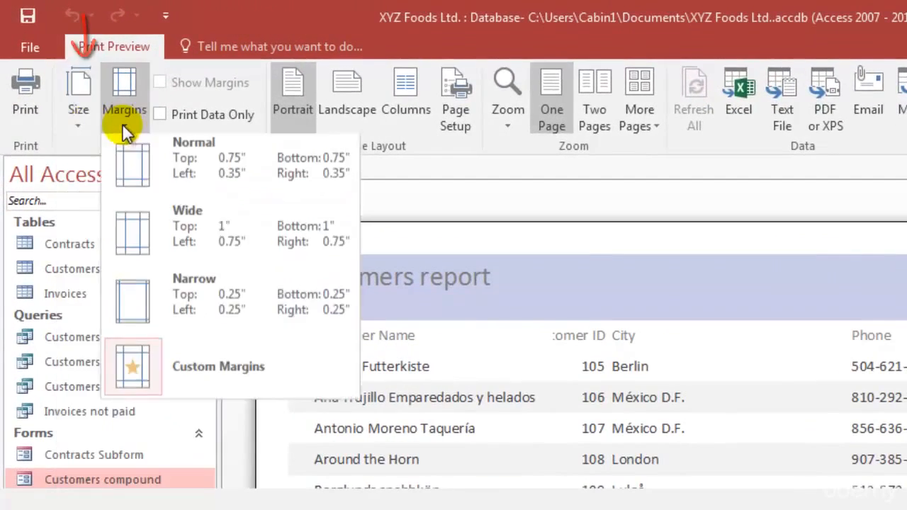
click(358, 92)
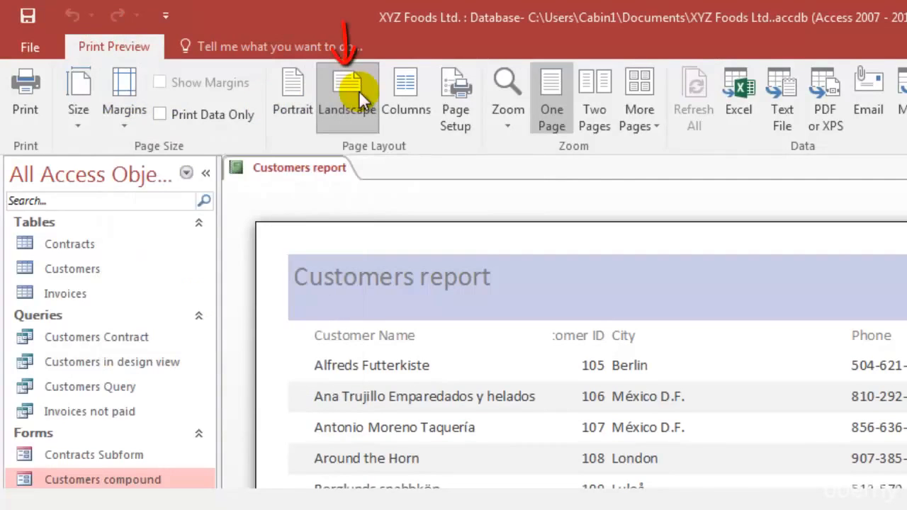
click(289, 90)
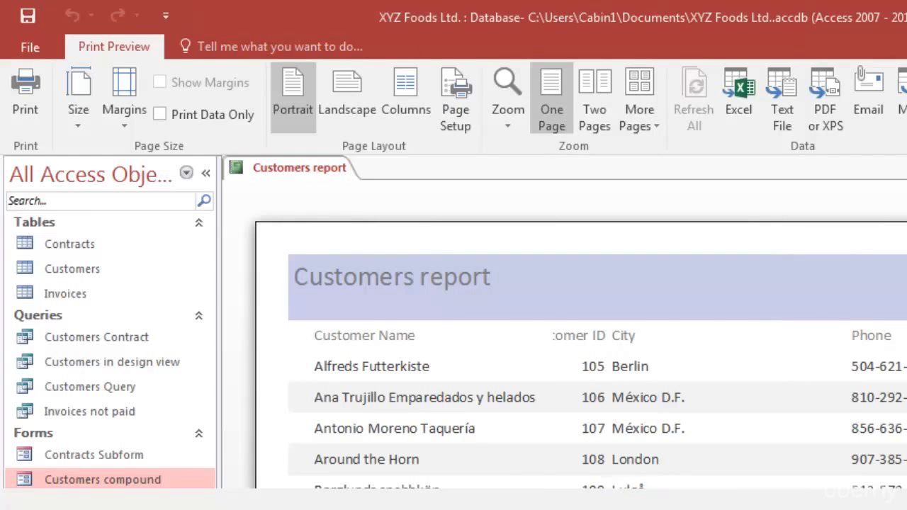
- Leave the print preview and close the Customers report, saving the changes to its design
key(Escape)
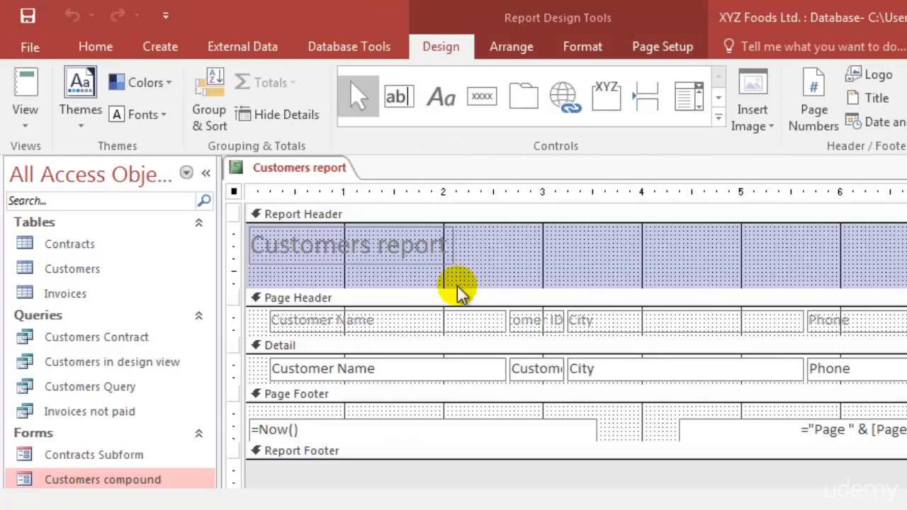
right_click(296, 173)
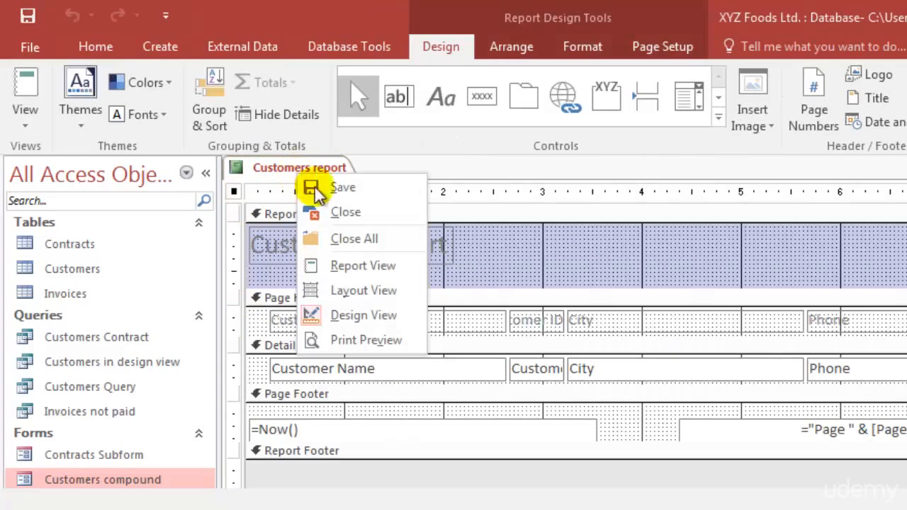
click(333, 215)
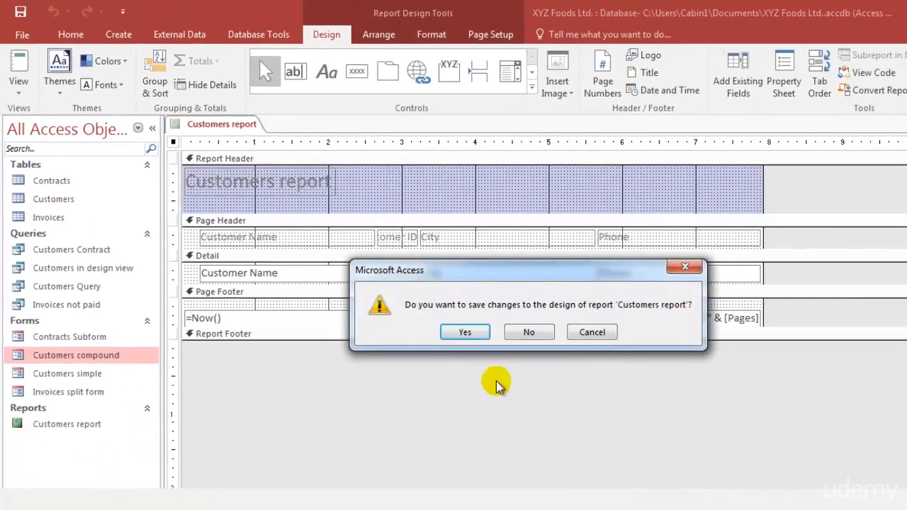
click(468, 330)
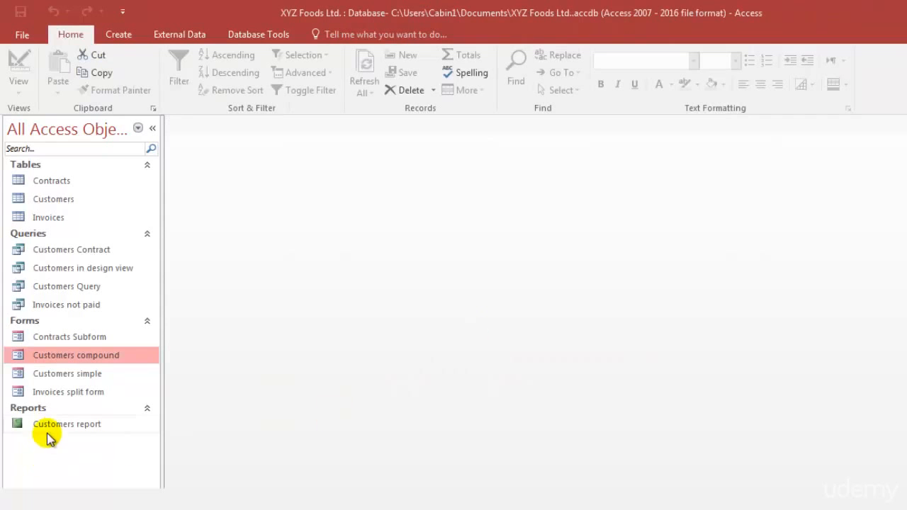
- Reopen the saved Customers report and review its list of customer records
click(46, 425)
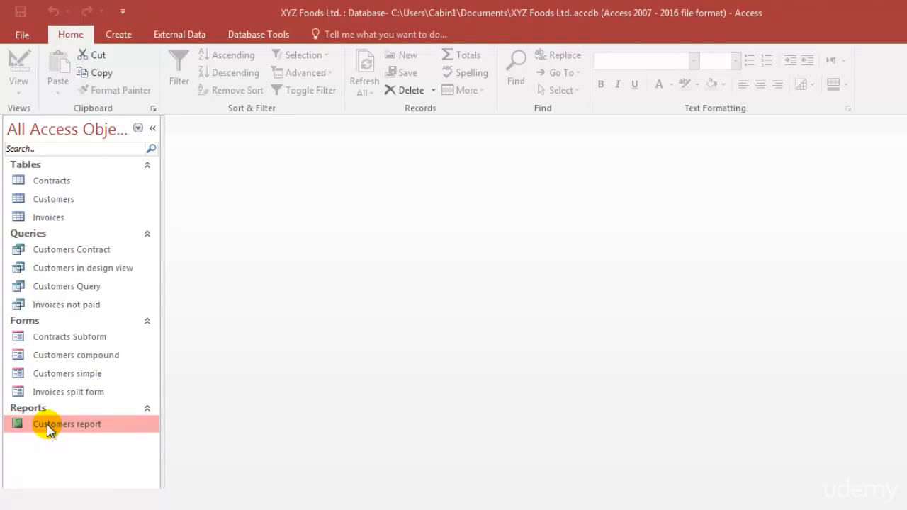
double_click(60, 425)
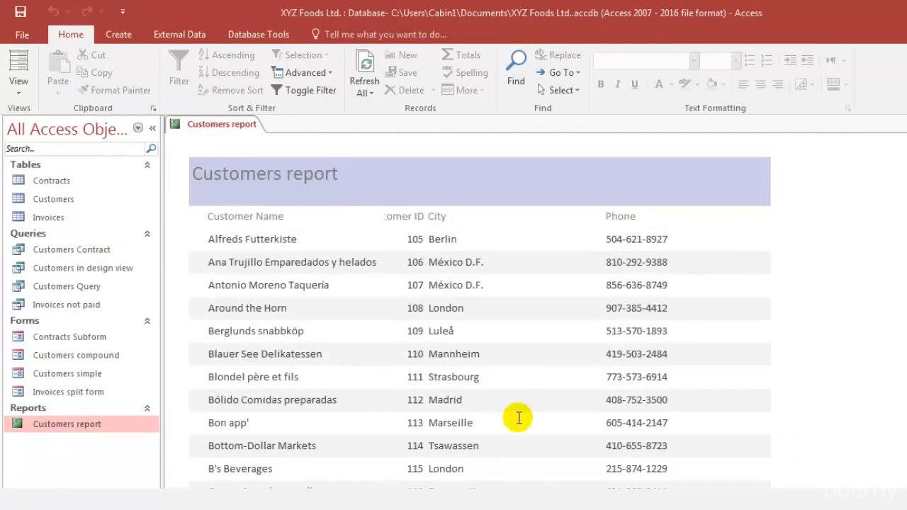
scroll(518, 416, down, 10)
scroll(518, 416, up, 10)
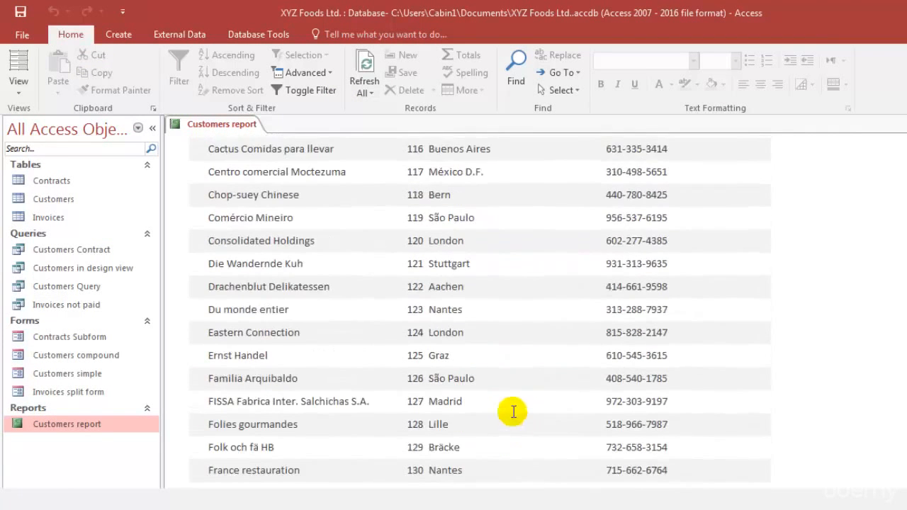